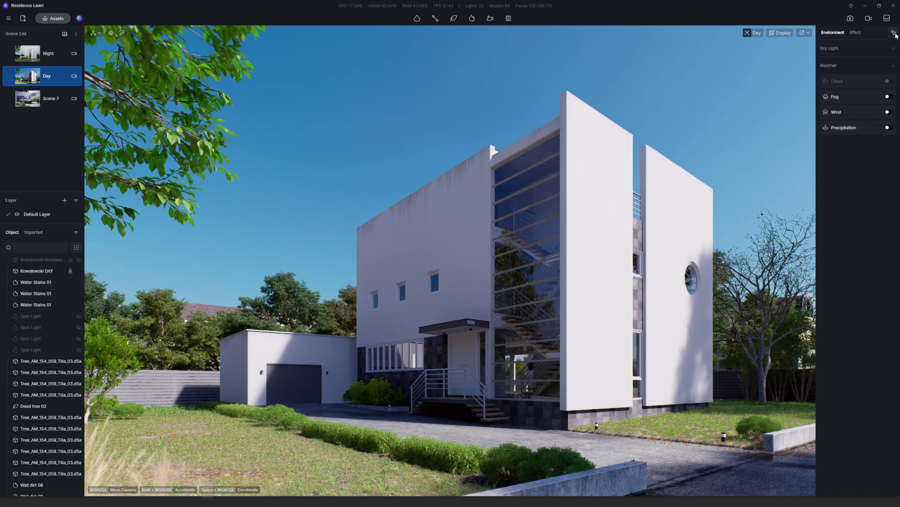
Load the glass-building photo as the AI Atmosphere Match reference, snap the current view, and generate
{"action": "left_click", "coordinate": [894, 33]}
{"action": "left_click", "coordinate": [854, 124]}
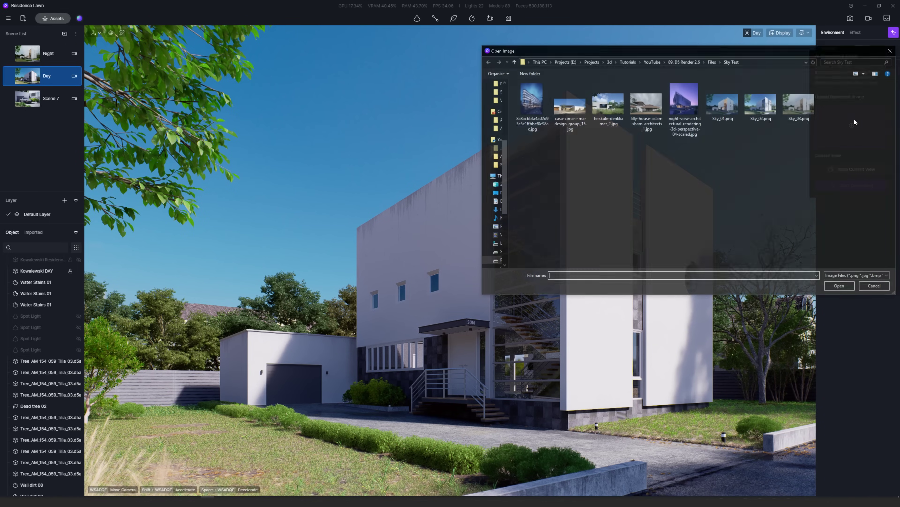
{"action": "left_click", "coordinate": [531, 106]}
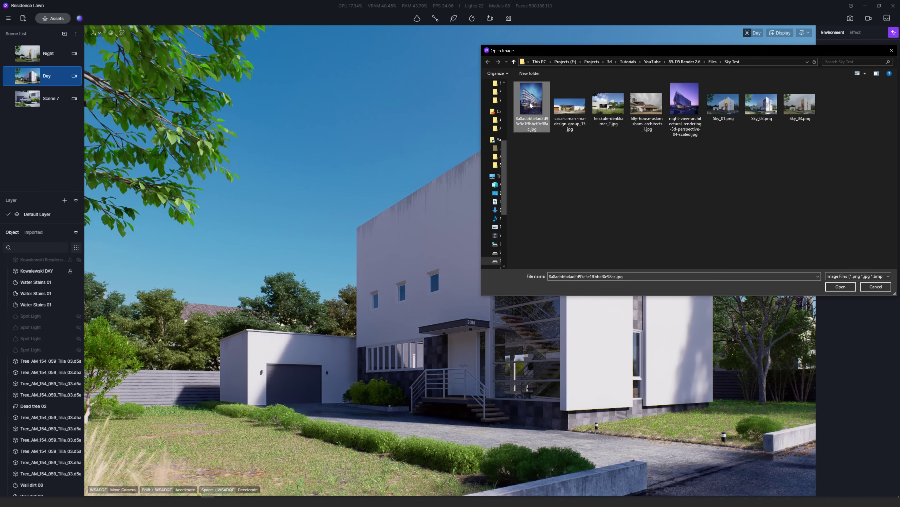
{"action": "double_click", "coordinate": [531, 105]}
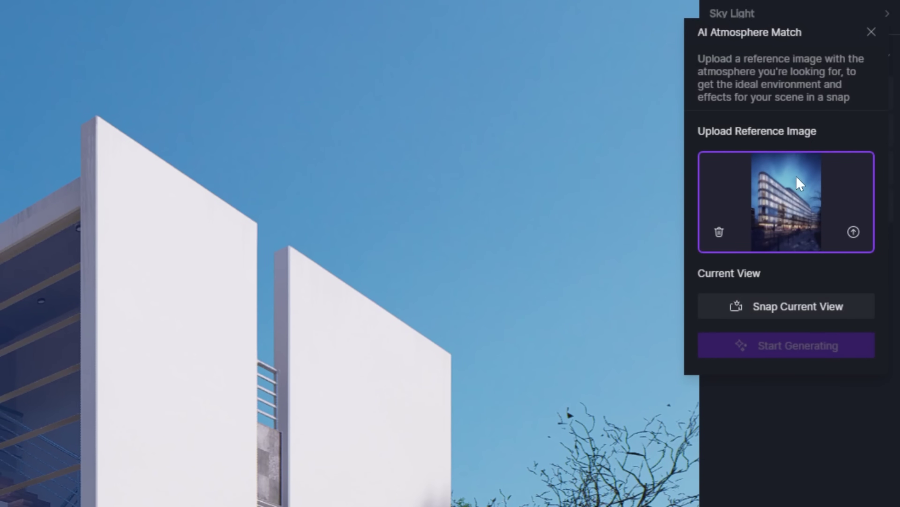
{"action": "left_click", "coordinate": [744, 308]}
{"action": "left_click", "coordinate": [818, 467]}
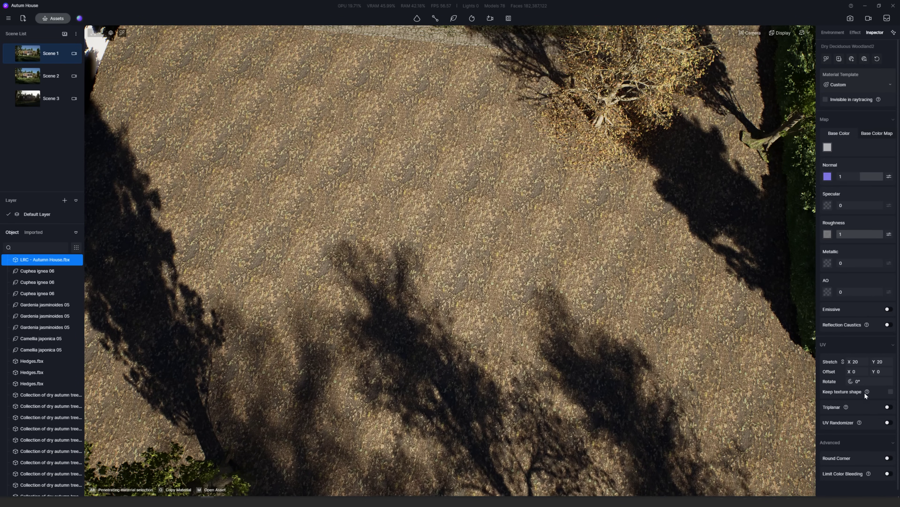
Toggle the ground's UV Randomizer on, off to compare the tiling, then back on
{"action": "left_click", "coordinate": [888, 423]}
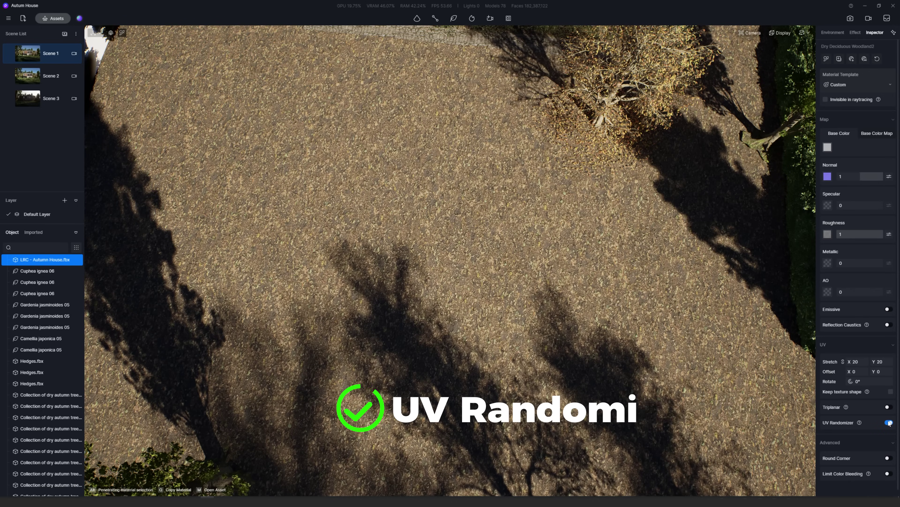
{"action": "left_click", "coordinate": [888, 423]}
{"action": "left_click", "coordinate": [888, 423]}
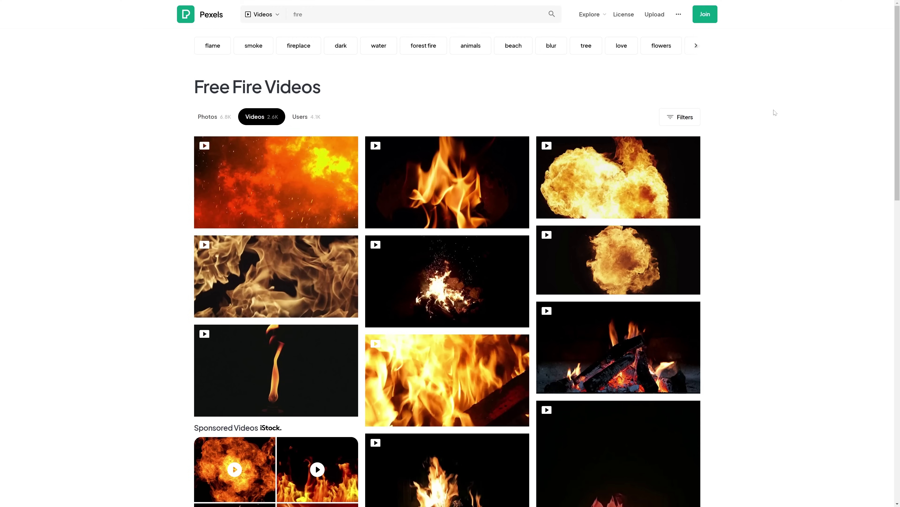
{"action": "scroll", "coordinate": [775, 112], "scroll_direction": "down", "scroll_amount": 7}
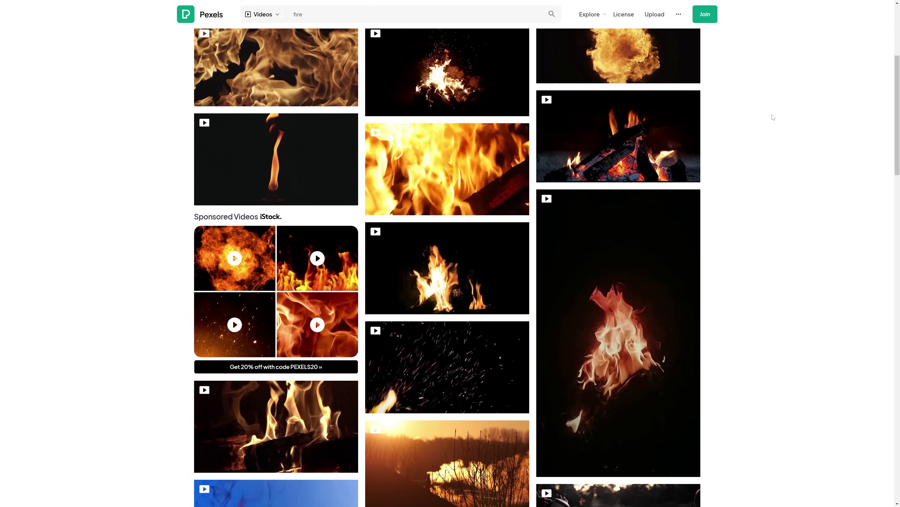
{"action": "scroll", "coordinate": [774, 117], "scroll_direction": "down", "scroll_amount": 8}
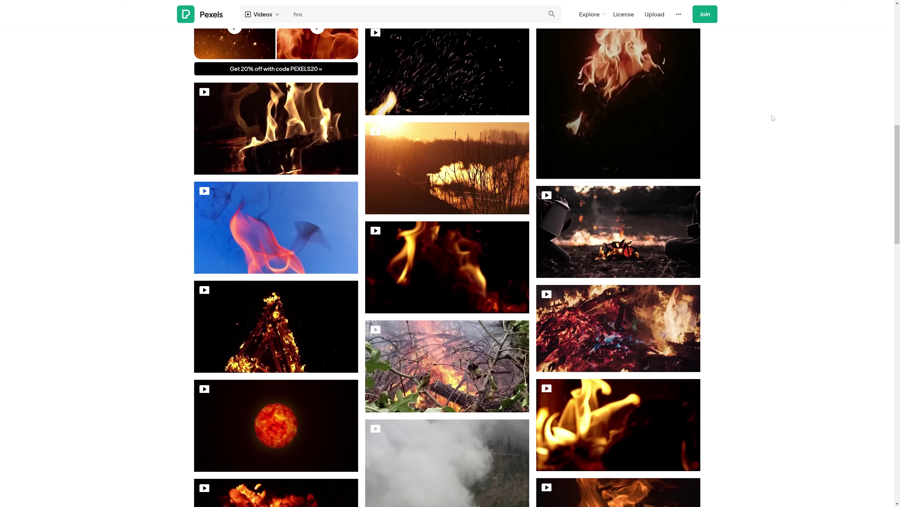
{"action": "scroll", "coordinate": [773, 117], "scroll_direction": "down", "scroll_amount": 1}
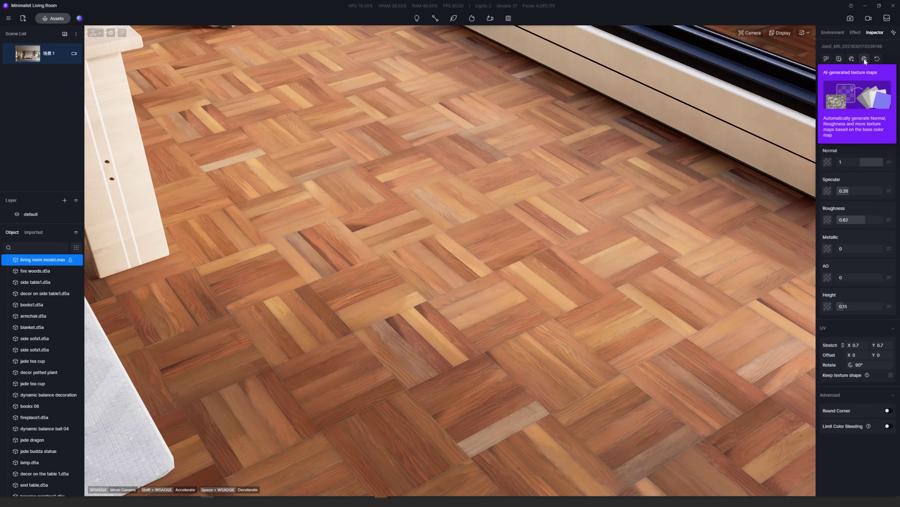
Generate AI texture maps for the parquet floor, raise roughness to 0.68, and load height.png into Photoshop
{"action": "left_click", "coordinate": [865, 59]}
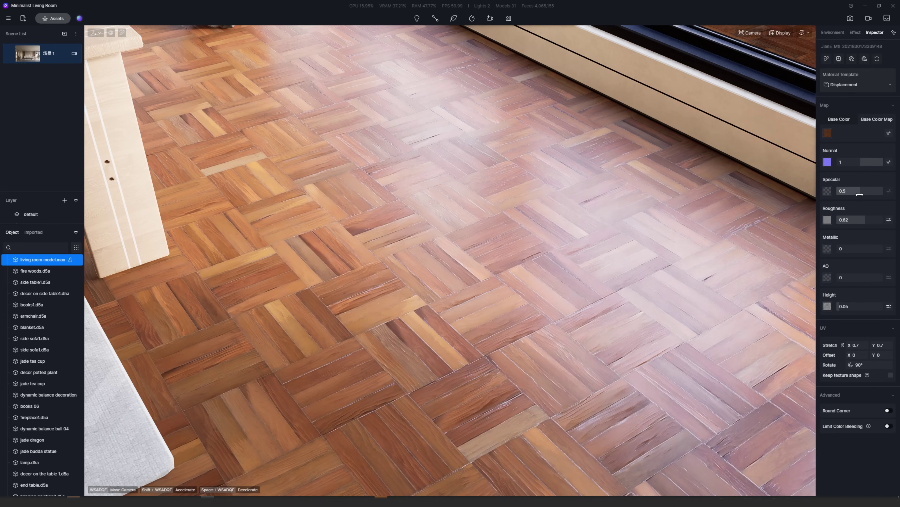
{"action": "left_click_drag", "start_coordinate": [866, 220], "coordinate": [867, 220]}
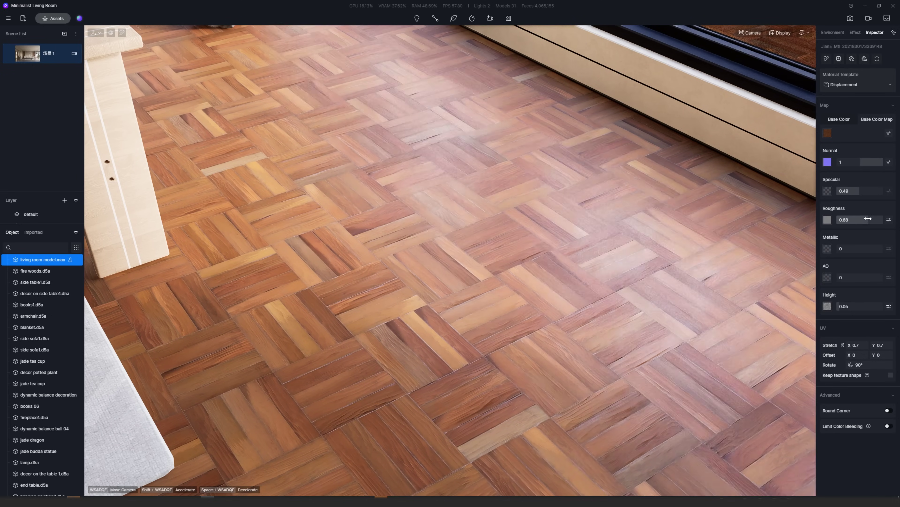
{"action": "left_click", "coordinate": [889, 219]}
{"action": "left_click", "coordinate": [890, 220]}
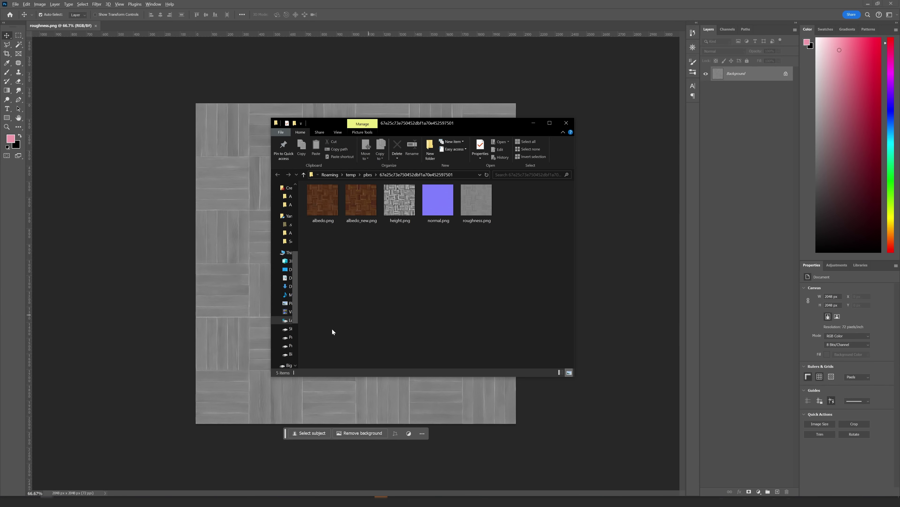
{"action": "left_click_drag", "start_coordinate": [393, 201], "coordinate": [284, 25]}
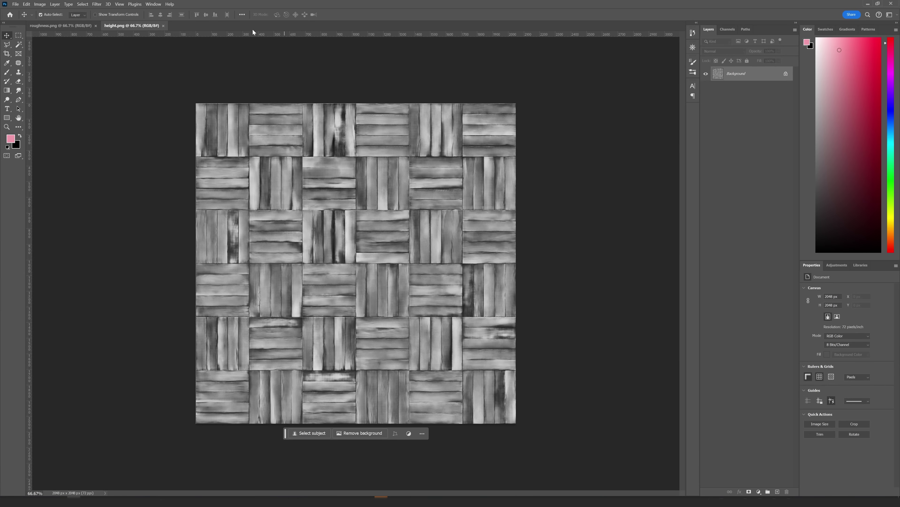
Display the roughness.png map in Photoshop
{"action": "left_click", "coordinate": [73, 25]}
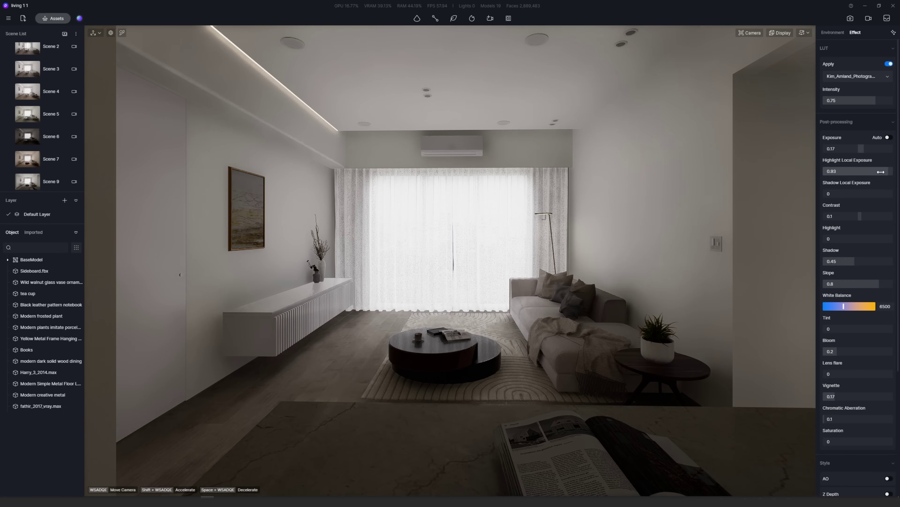
Raise the Highlight and Shadow Local Exposure sliders both to 1
{"action": "left_click_drag", "start_coordinate": [881, 171], "coordinate": [894, 172]}
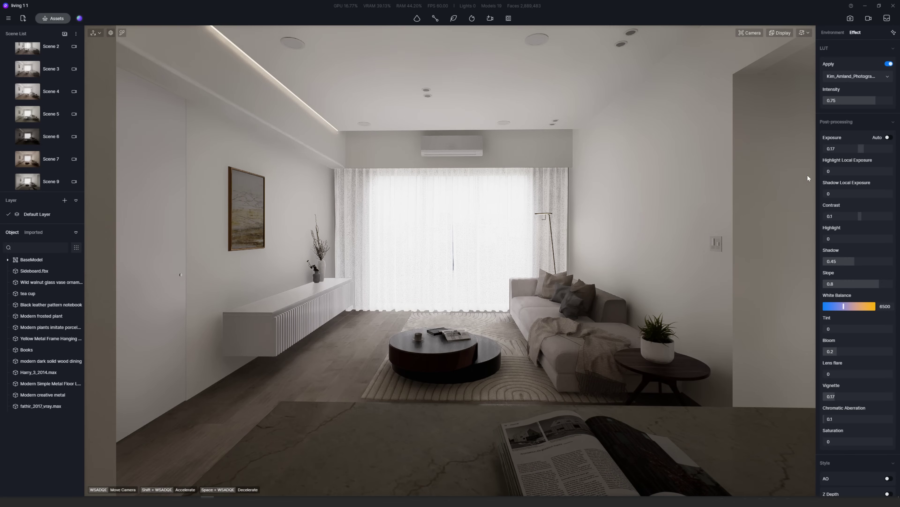
{"action": "left_click_drag", "start_coordinate": [837, 194], "coordinate": [863, 171]}
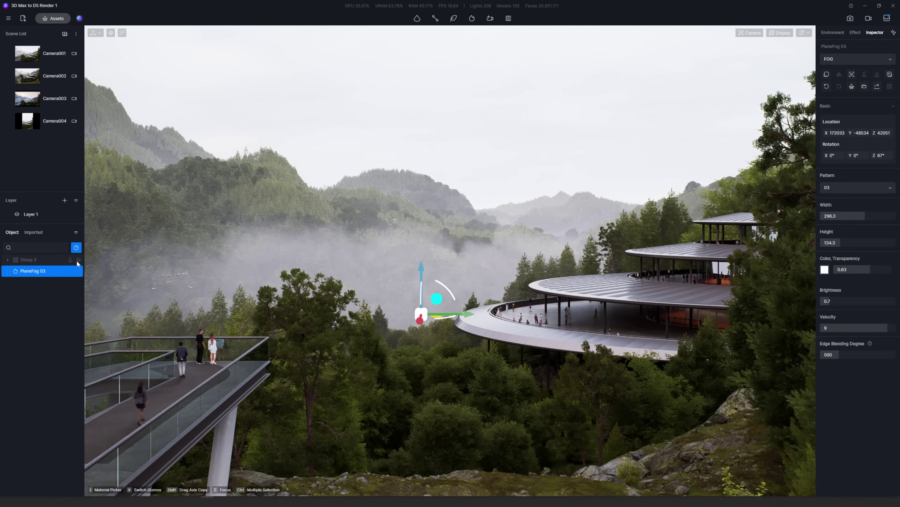
{"action": "left_click", "coordinate": [79, 260]}
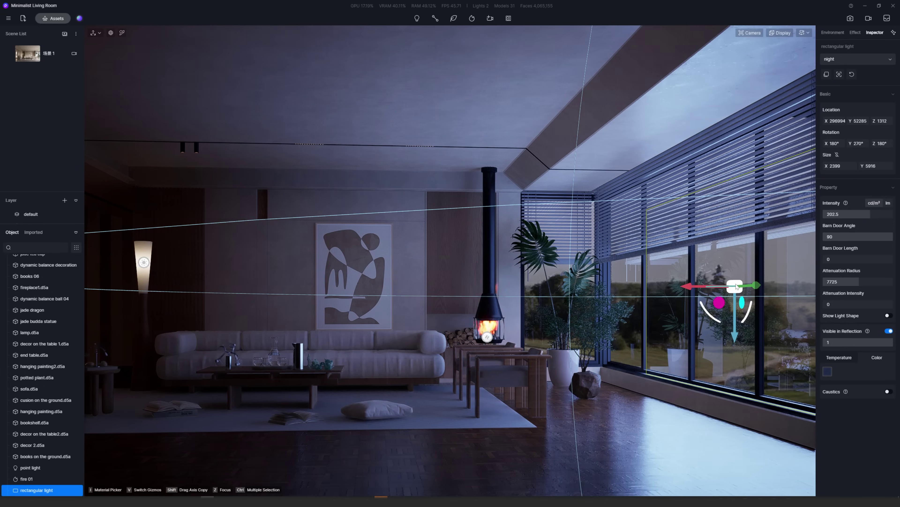
Nudge the rectangular light left along X and cut its attenuation radius from 7725 to 2775
{"action": "left_click_drag", "start_coordinate": [690, 286], "coordinate": [669, 289]}
{"action": "left_click", "coordinate": [751, 286]}
{"action": "left_click", "coordinate": [732, 286]}
{"action": "left_click_drag", "start_coordinate": [862, 280], "coordinate": [892, 282]}
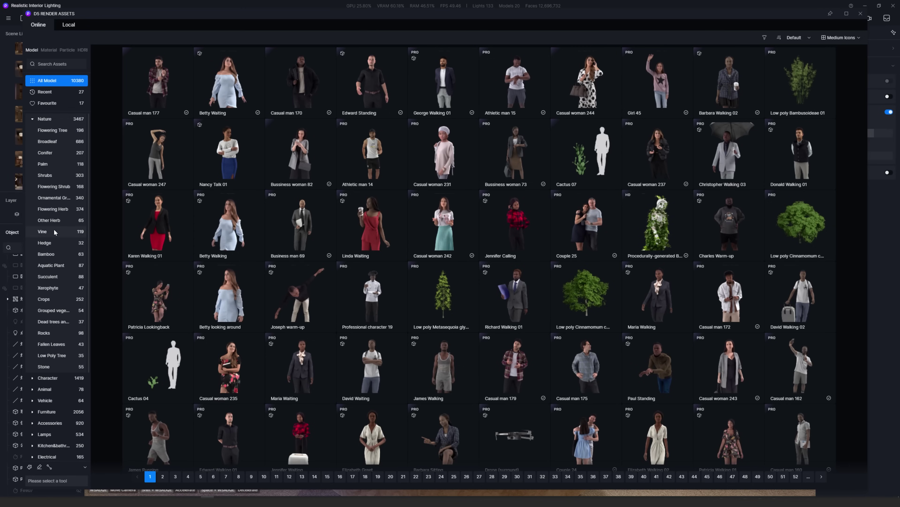
Browse the Vine category in the asset library for the climbing-vine generator
{"action": "left_click", "coordinate": [54, 231]}
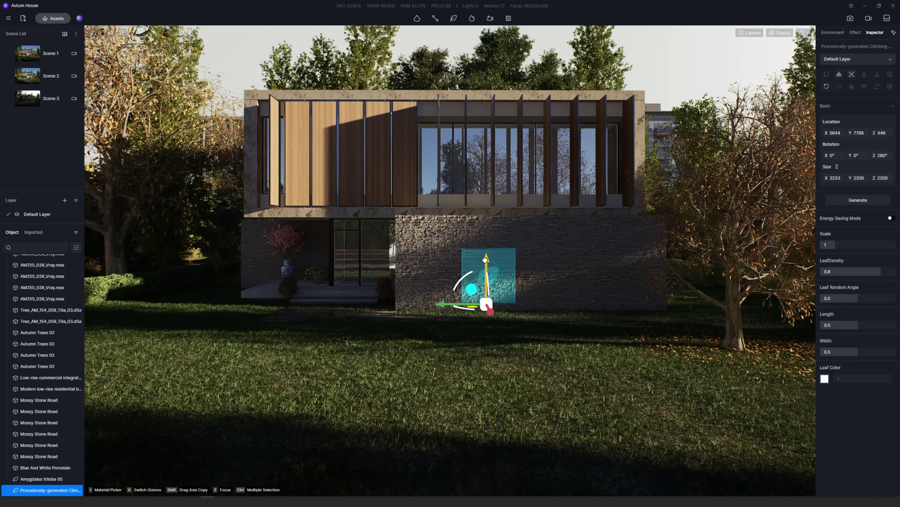
Generate the vine, shift it right along the wall, and set leaf random angle 0.31, width 0.79
{"action": "left_click", "coordinate": [868, 201]}
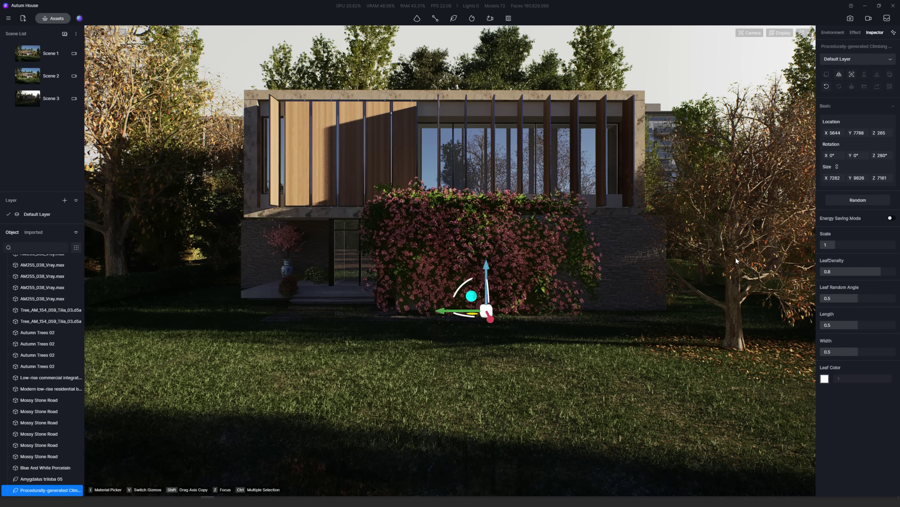
{"action": "left_click_drag", "start_coordinate": [453, 309], "coordinate": [495, 310]}
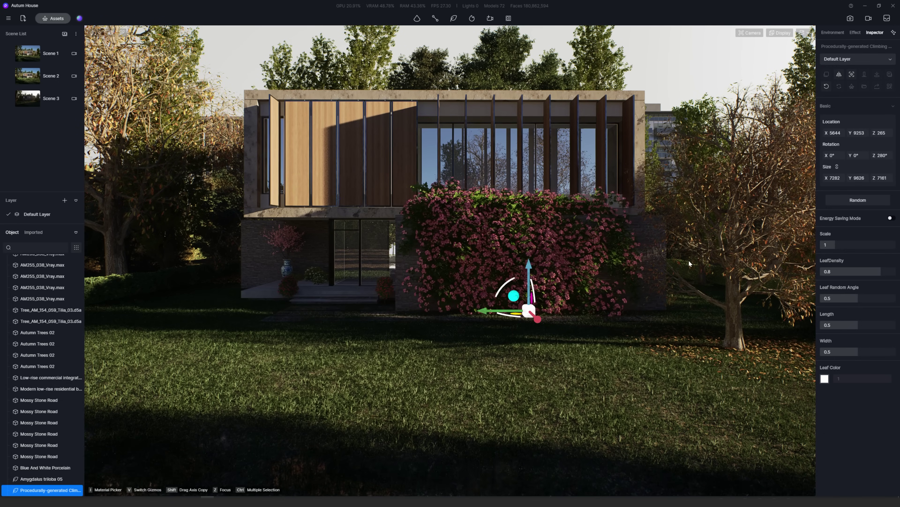
{"action": "left_click_drag", "start_coordinate": [852, 299], "coordinate": [844, 300]}
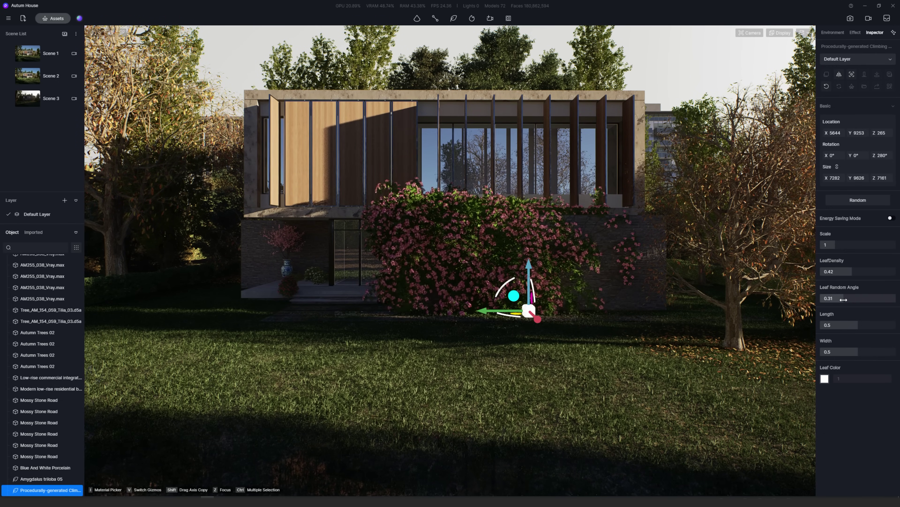
{"action": "left_click_drag", "start_coordinate": [829, 352], "coordinate": [881, 351]}
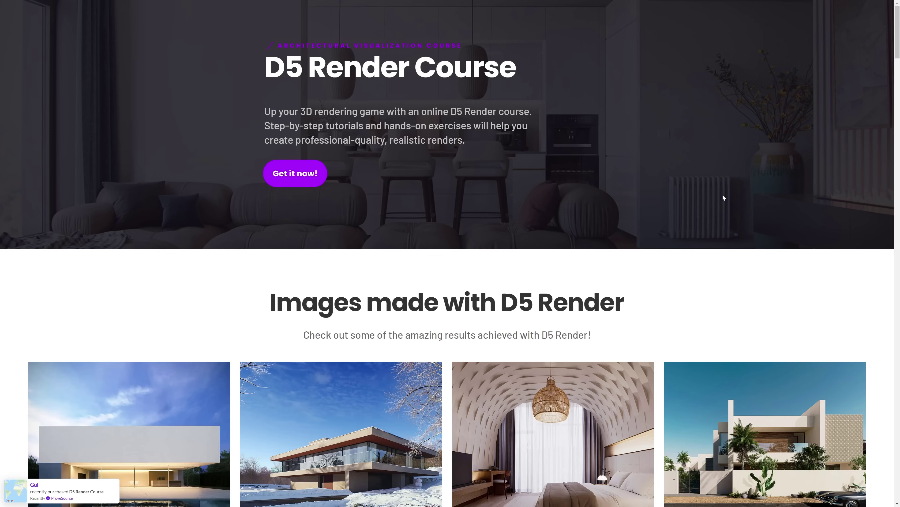
{"action": "scroll", "coordinate": [723, 195], "scroll_direction": "down", "scroll_amount": 5}
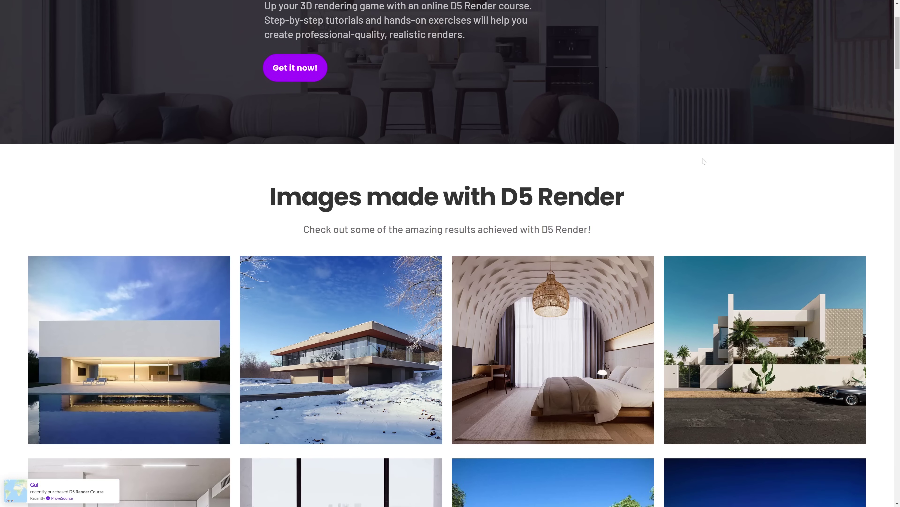
{"action": "scroll", "coordinate": [704, 161], "scroll_direction": "down", "scroll_amount": 20}
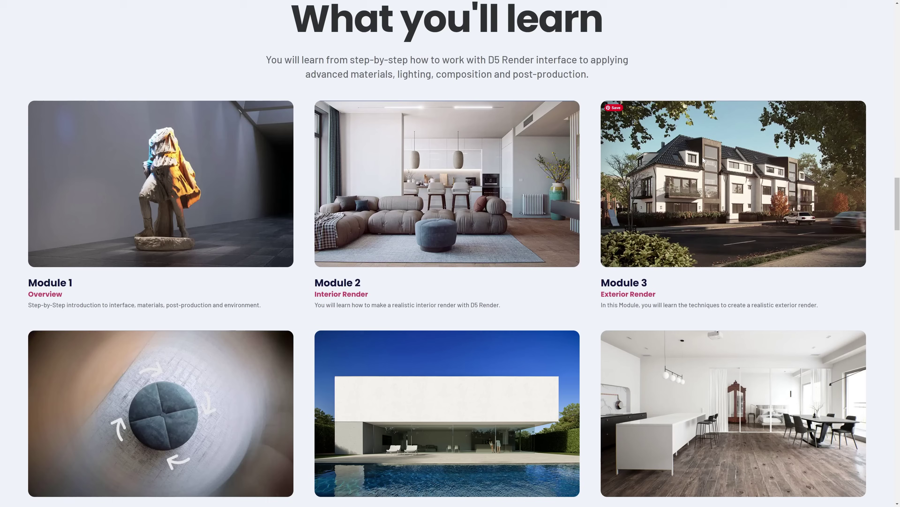
{"action": "scroll", "coordinate": [702, 156], "scroll_direction": "down", "scroll_amount": 2}
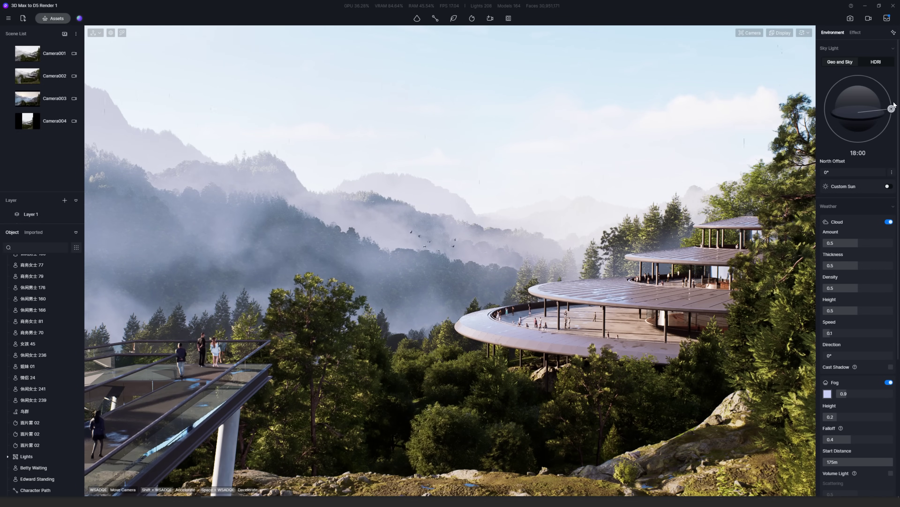
Enable Custom Sun and lower its altitude to 2.7 for dusk lighting
{"action": "left_click", "coordinate": [888, 187]}
{"action": "left_click_drag", "start_coordinate": [875, 144], "coordinate": [875, 174]}
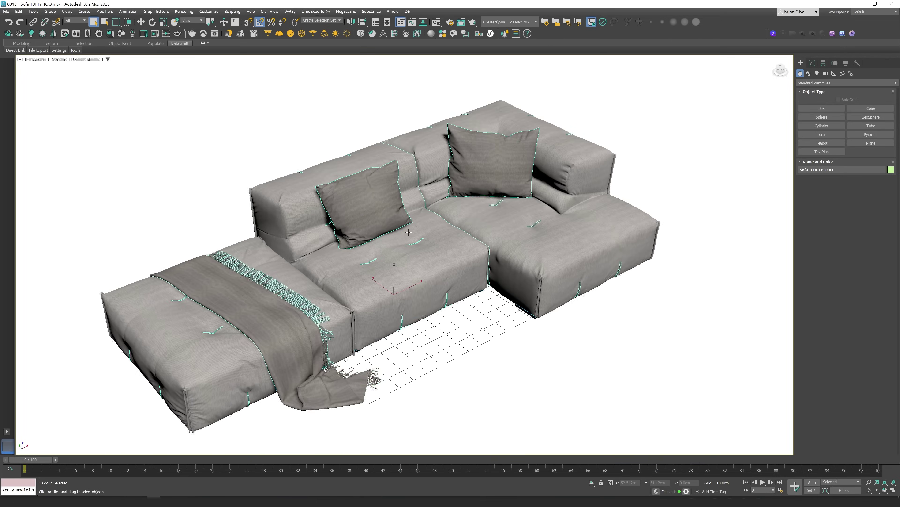
Choose FBX export for the sofa and confirm the file name to start compiling
{"action": "scroll", "coordinate": [409, 232], "scroll_direction": "down", "scroll_amount": 3}
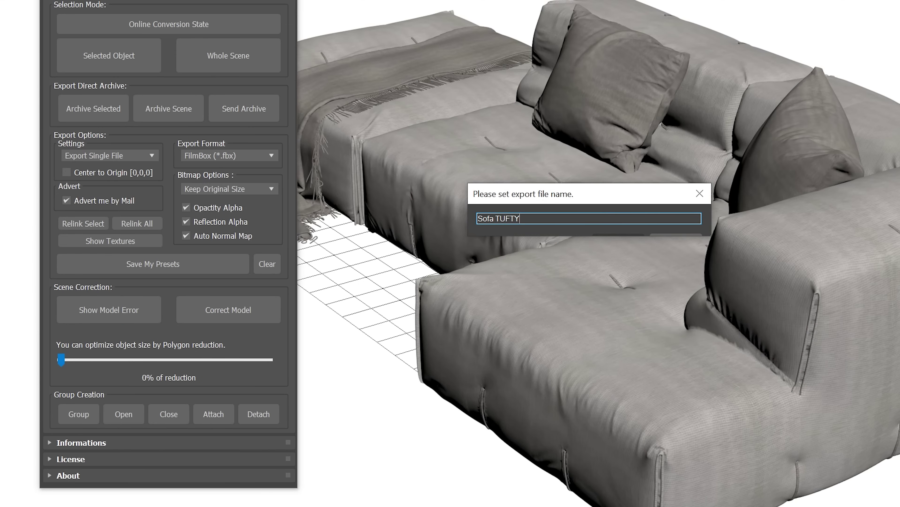
{"action": "key", "text": "Return"}
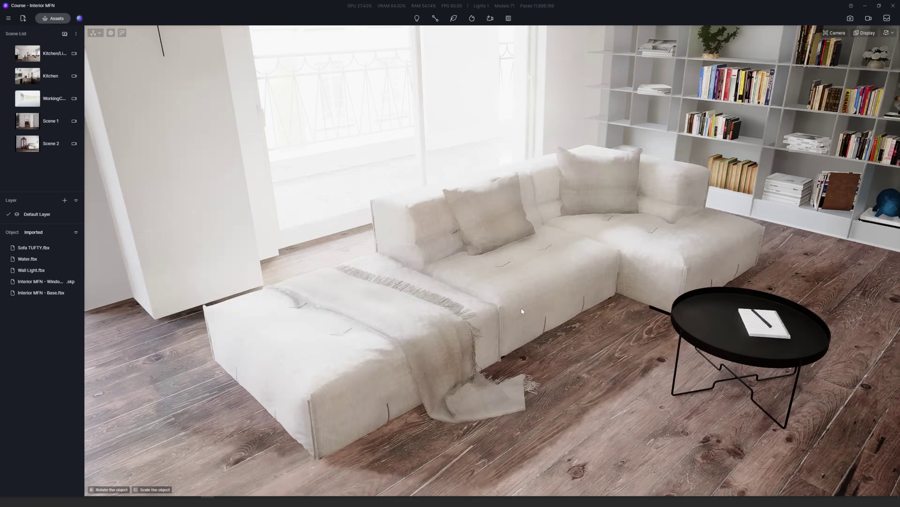
Select the imported Sofa TUFTY model in the living room scene
{"action": "left_click", "coordinate": [517, 304]}
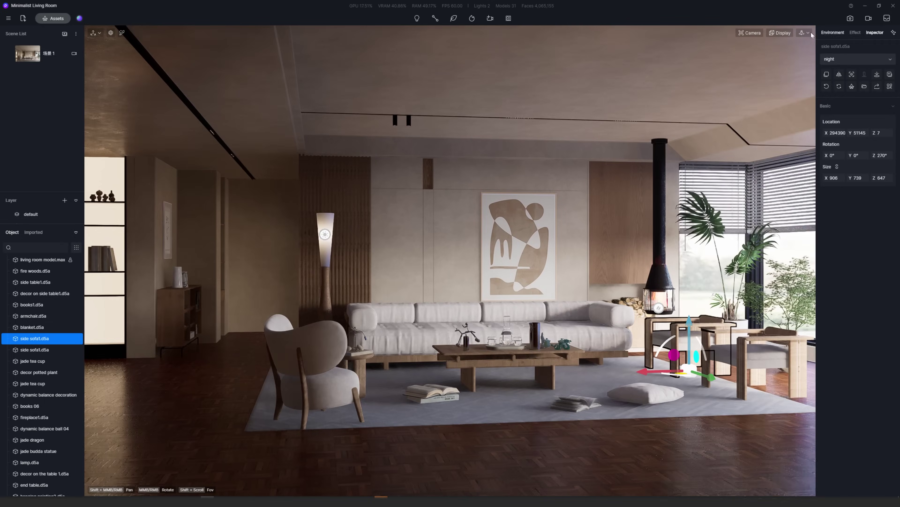
Switch navigation to Walk mode, walk toward the sofa and turn to face the armchair
{"action": "left_click", "coordinate": [809, 34]}
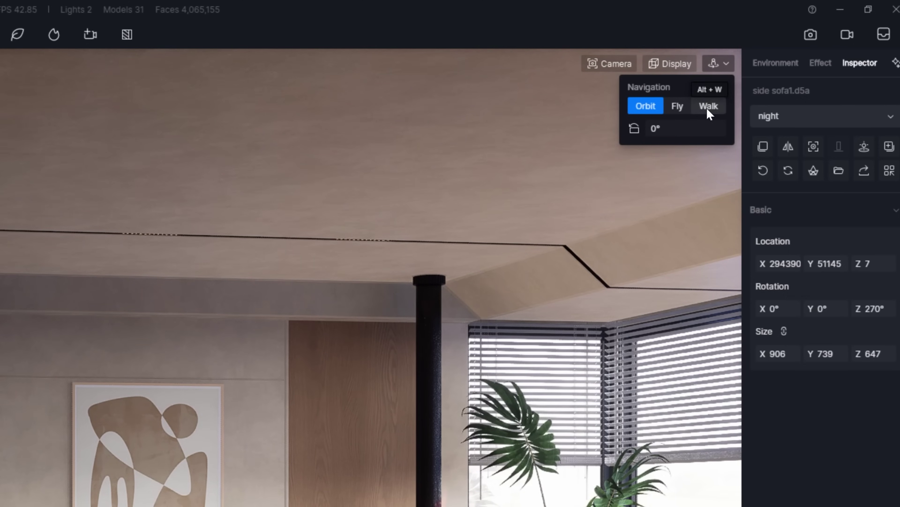
{"action": "left_click", "coordinate": [708, 108]}
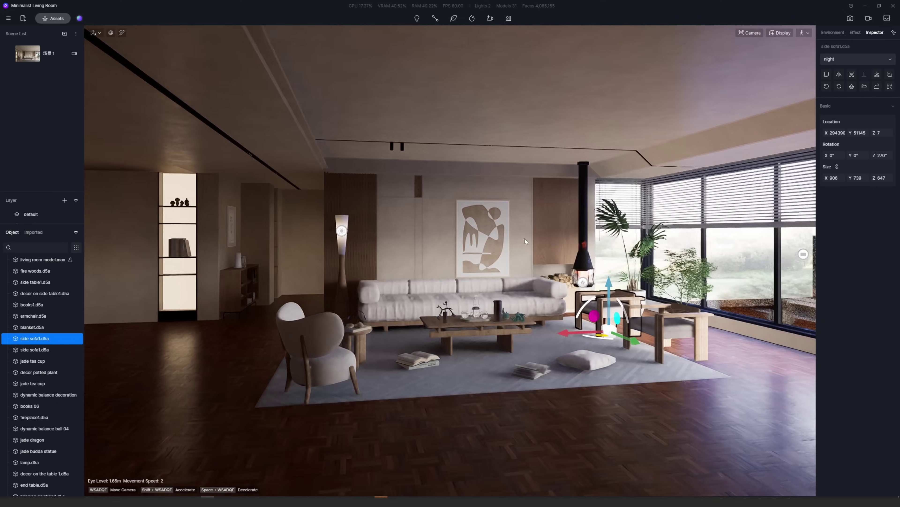
{"action": "key", "text": "w"}
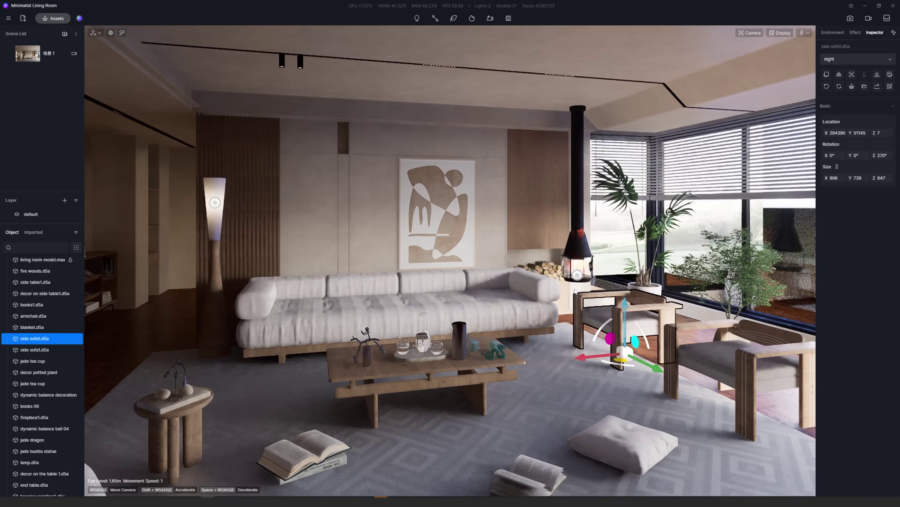
{"action": "right_click_drag", "start_coordinate": [575, 291], "coordinate": [322, 330]}
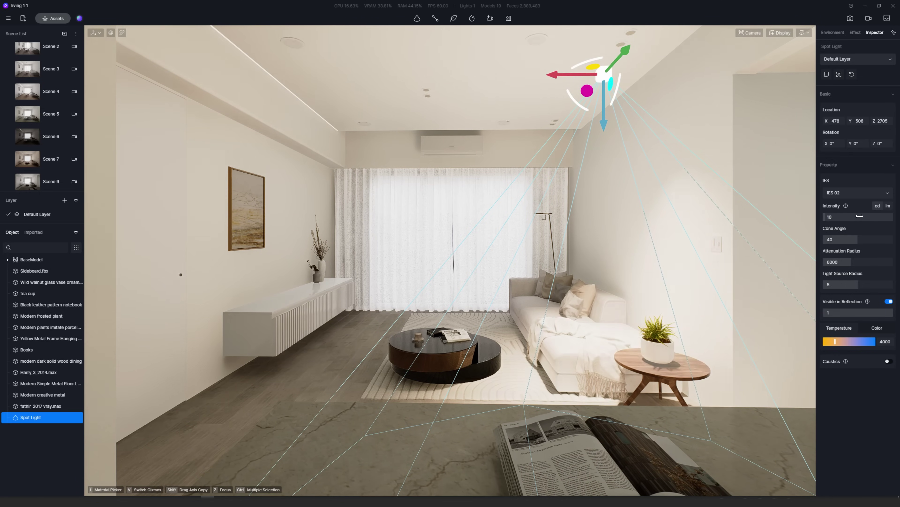
Set the spot light to attenuation radius 3832 and intensity 140, then enlarge the LED bulb image
{"action": "left_click_drag", "start_coordinate": [850, 262], "coordinate": [841, 264]}
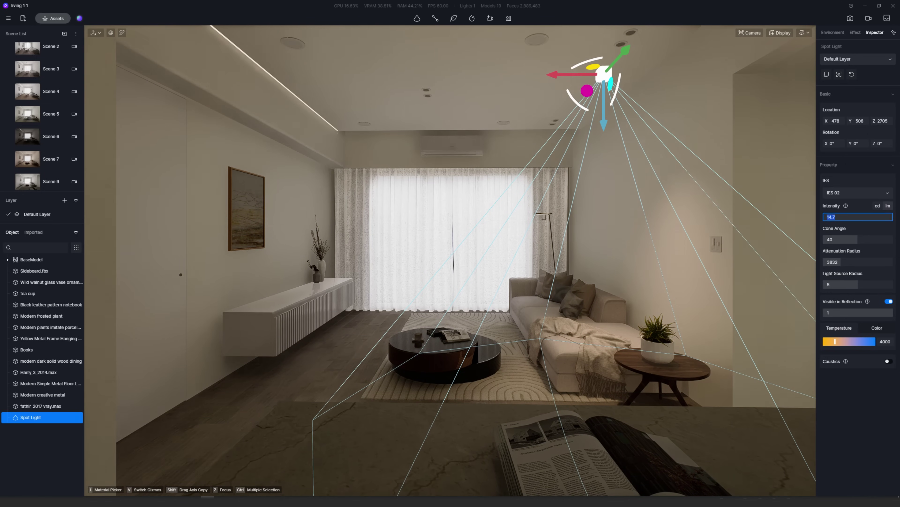
{"action": "type", "text": "0"}
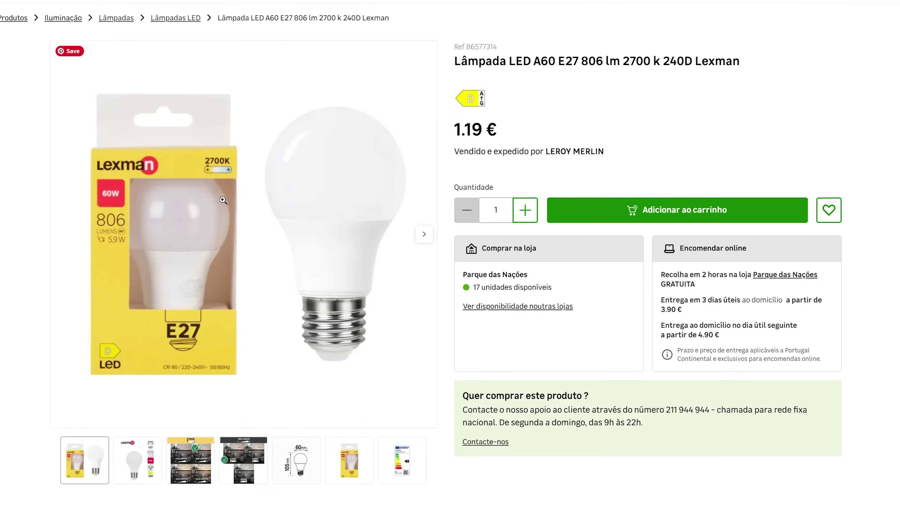
{"action": "left_click", "coordinate": [222, 200]}
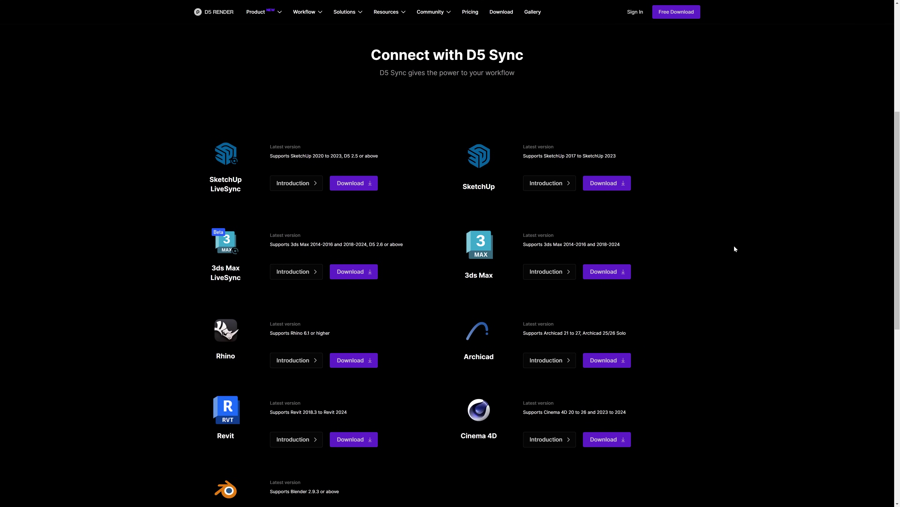
Scroll the Connect with D5 Sync page down to the 3ds Max LiveSync download
{"action": "scroll", "coordinate": [733, 248], "scroll_direction": "down", "scroll_amount": 2}
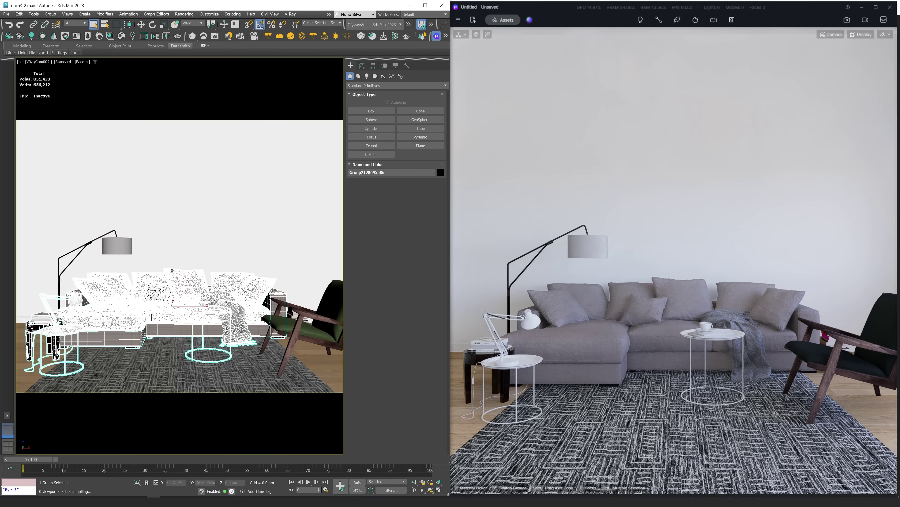
Move the sofa group left and upward in 3ds Max and apply the new wall diffuse colour
{"action": "mouse_move", "coordinate": [205, 313]}
{"action": "left_mouse_down"}
{"action": "mouse_move", "coordinate": [275, 312]}
{"action": "mouse_move", "coordinate": [199, 312]}
{"action": "left_mouse_up"}
{"action": "left_click_drag", "start_coordinate": [106, 297], "coordinate": [146, 218]}
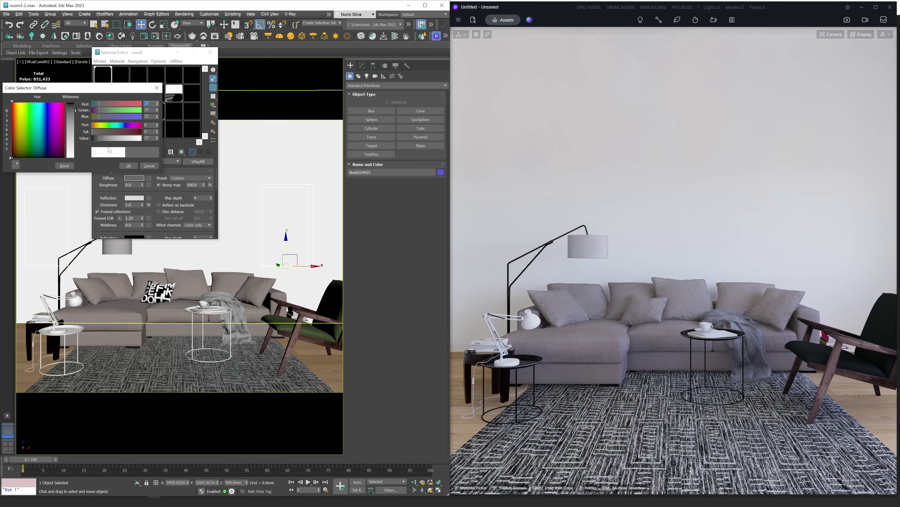
{"action": "left_click", "coordinate": [128, 166]}
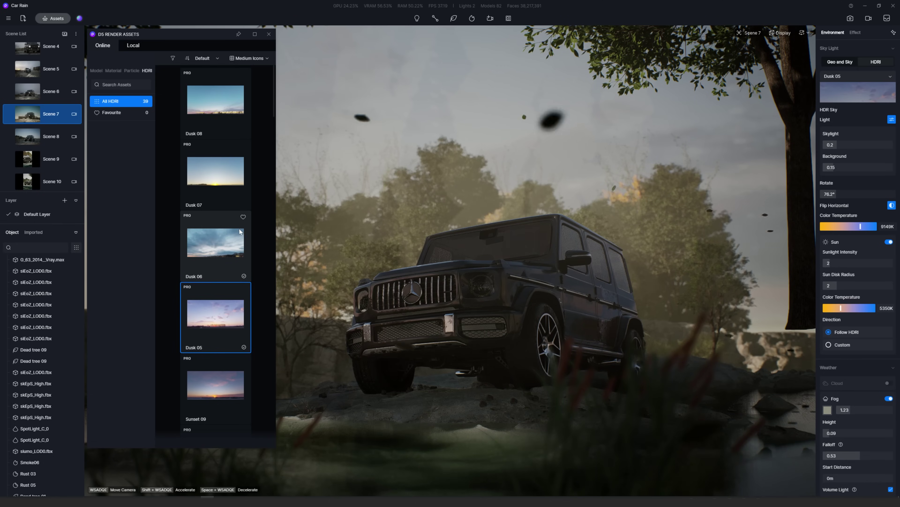
Apply the Dusk 06 HDRI sky and raise its background to 0.79
{"action": "scroll", "coordinate": [217, 148], "scroll_direction": "down", "scroll_amount": 2}
{"action": "left_click", "coordinate": [217, 148]}
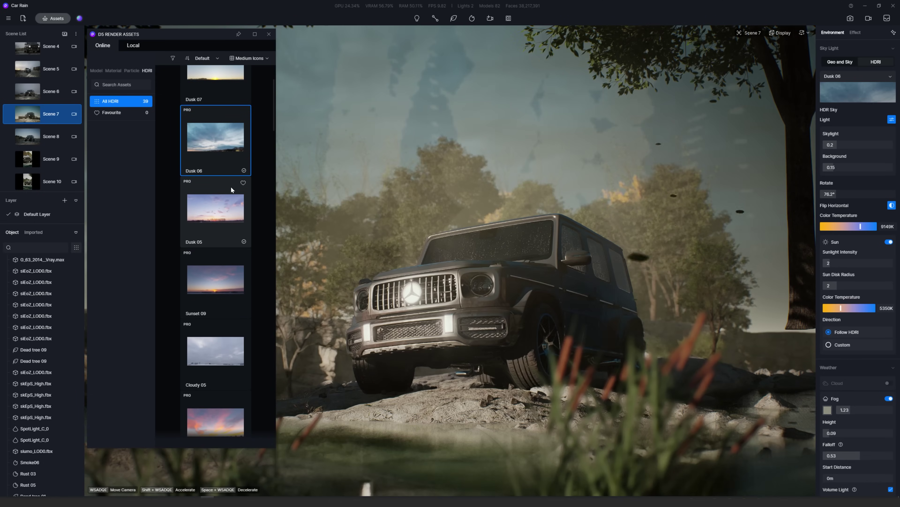
{"action": "scroll", "coordinate": [215, 212], "scroll_direction": "down", "scroll_amount": 2}
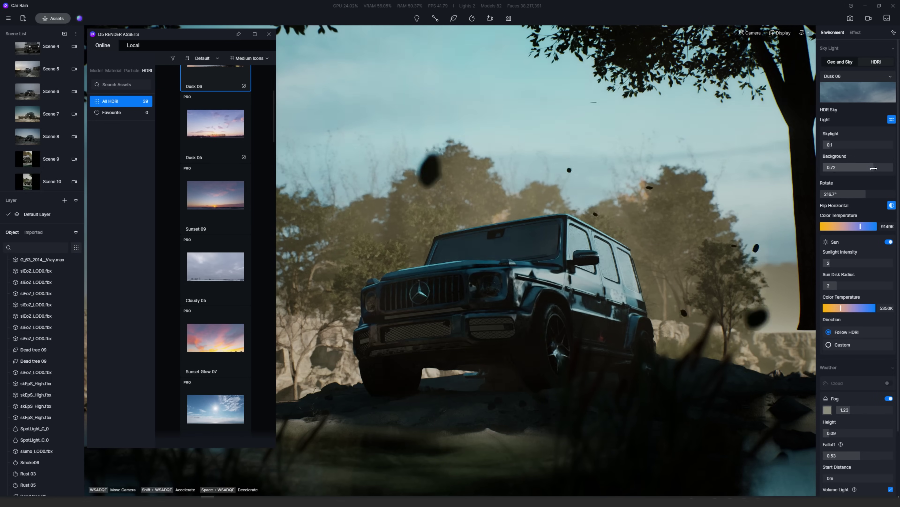
{"action": "left_click_drag", "start_coordinate": [873, 169], "coordinate": [875, 170]}
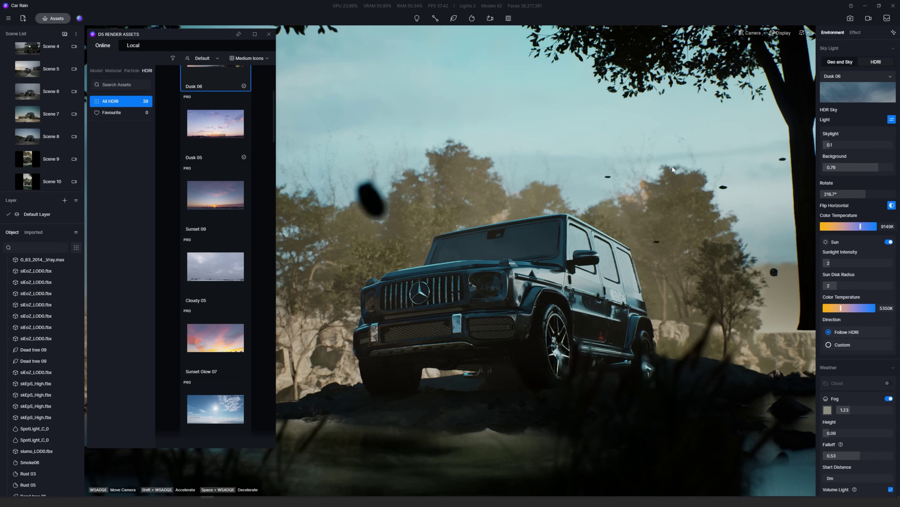
Switch the sky to Partly Sunny 03 and rotate it to 275°
{"action": "scroll", "coordinate": [216, 213], "scroll_direction": "down", "scroll_amount": 2}
{"action": "left_click", "coordinate": [216, 284]}
{"action": "left_click_drag", "start_coordinate": [861, 194], "coordinate": [878, 194]}
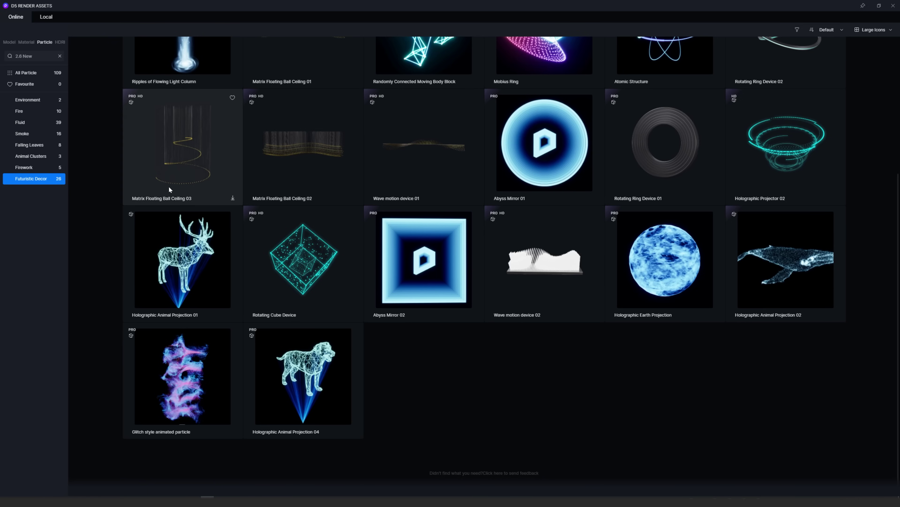
Browse the 2.6 New results in the Particle > Futuristic Decor category
{"action": "scroll", "coordinate": [475, 227], "scroll_direction": "up", "scroll_amount": 5}
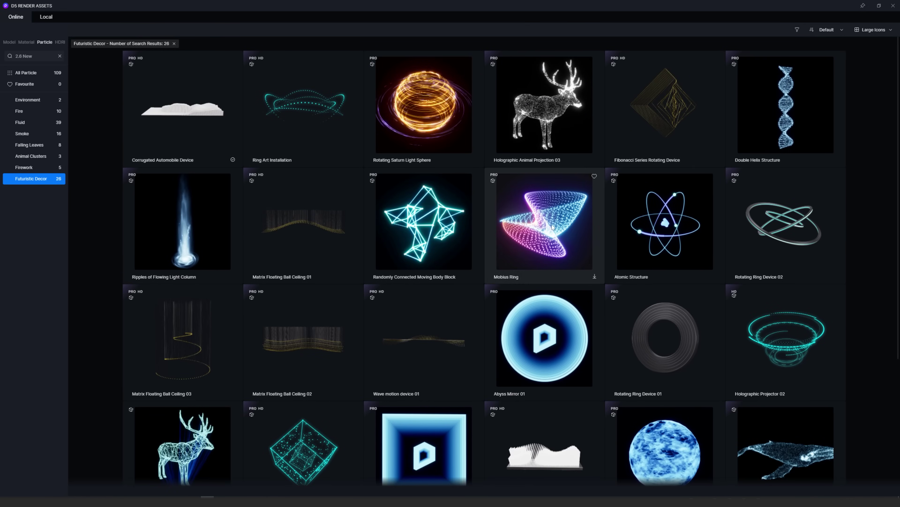
{"action": "scroll", "coordinate": [506, 234], "scroll_direction": "down", "scroll_amount": 2}
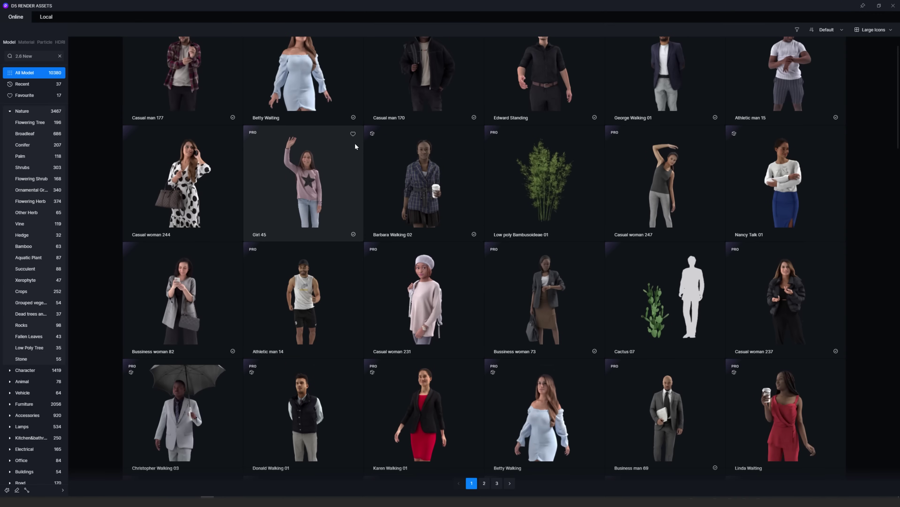
{"action": "scroll", "coordinate": [355, 143], "scroll_direction": "down", "scroll_amount": 1}
Filter the asset library to Dynamic Only models and browse the animated characters and drones
{"action": "left_click", "coordinate": [800, 29]}
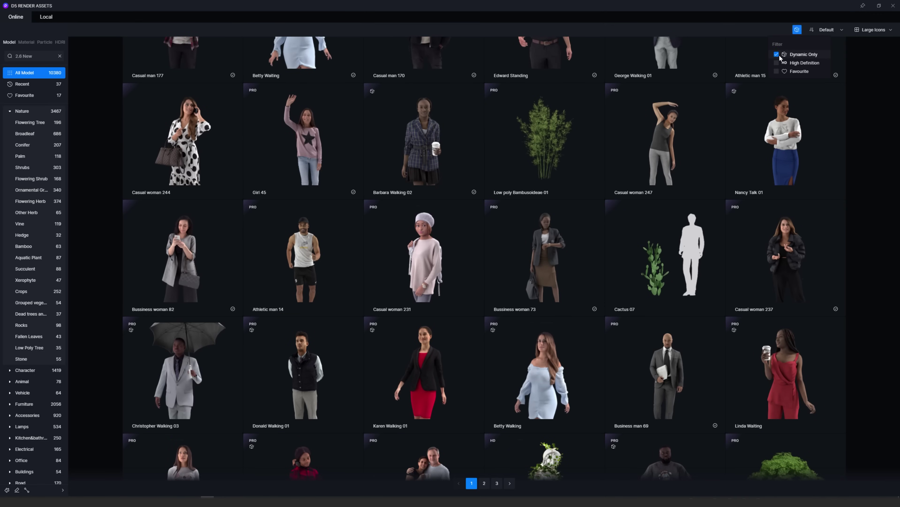
{"action": "left_click", "coordinate": [779, 55]}
{"action": "scroll", "coordinate": [537, 197], "scroll_direction": "down", "scroll_amount": 6}
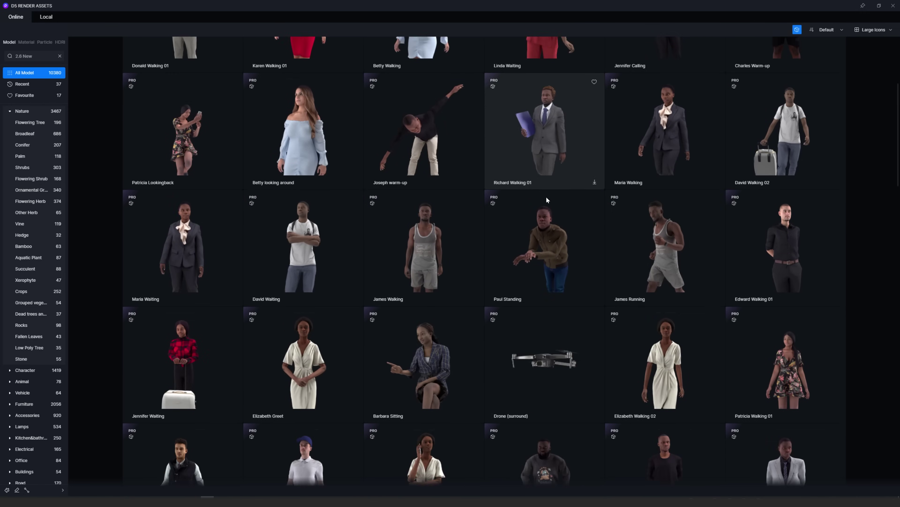
{"action": "scroll", "coordinate": [722, 190], "scroll_direction": "down", "scroll_amount": 6}
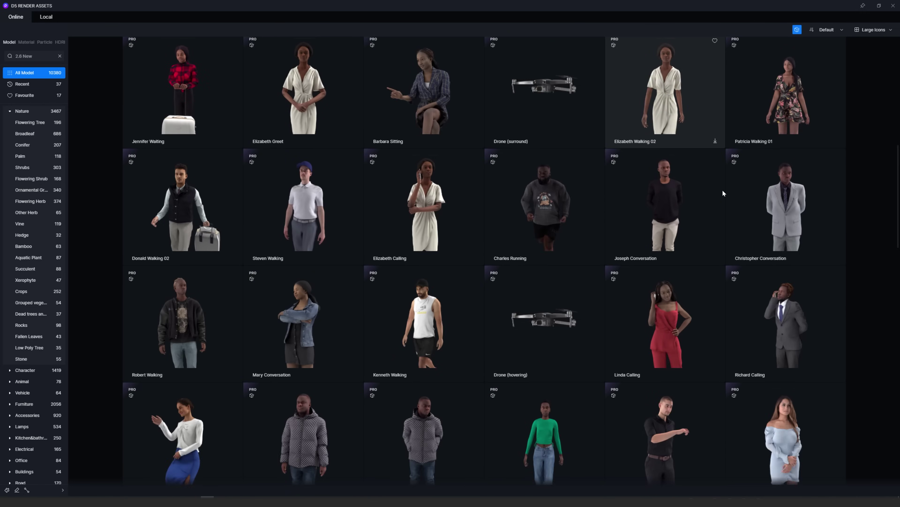